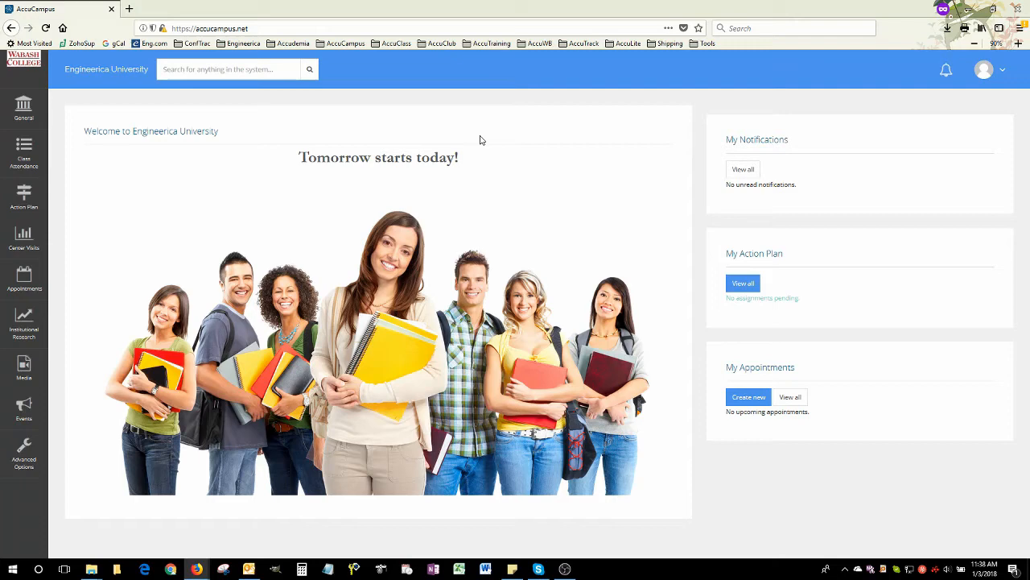
Open the documentation on importing data from AccuCampus's Import Data page.
left_click(37, 459)
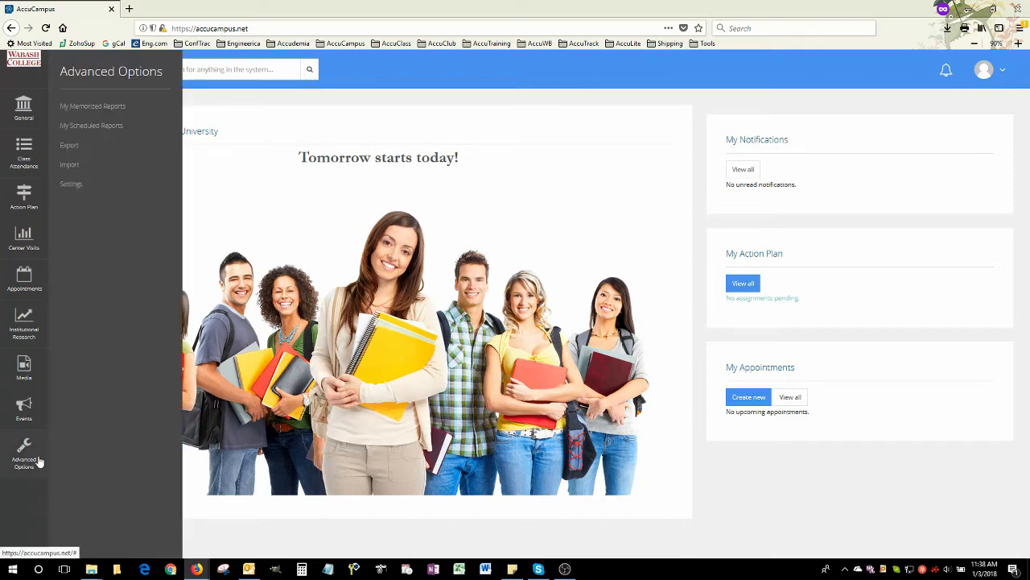
left_click(70, 164)
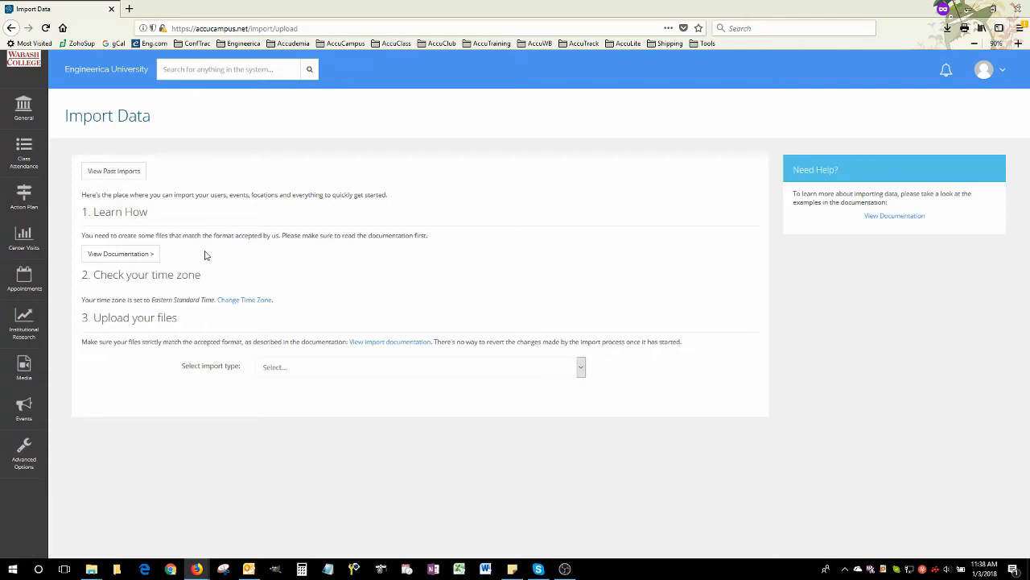
left_click(143, 254)
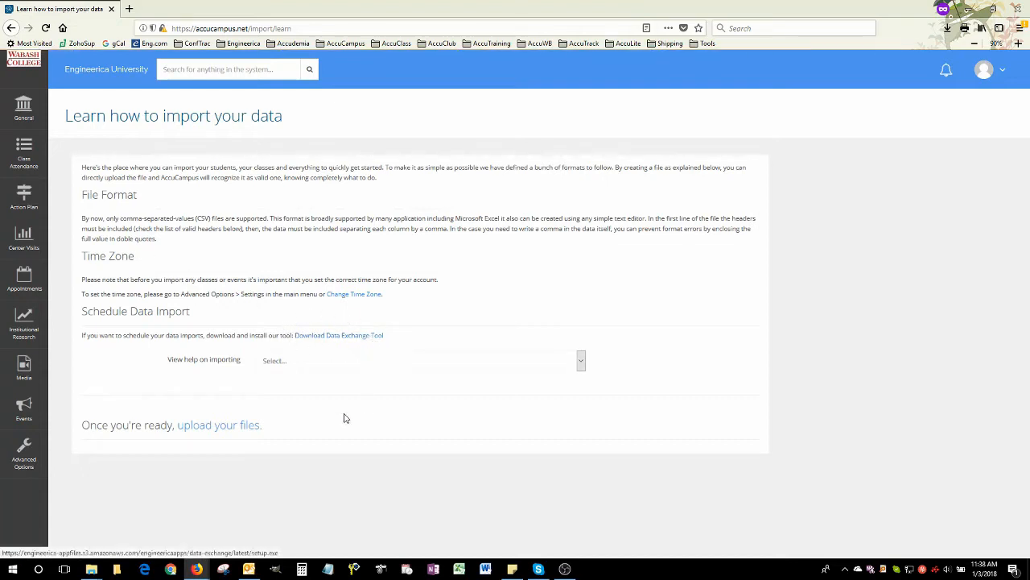
Launch the AccuData Exchange tool from the desktop and choose AccuCampus as the application for the new import/export job.
mouse_move(92, 572)
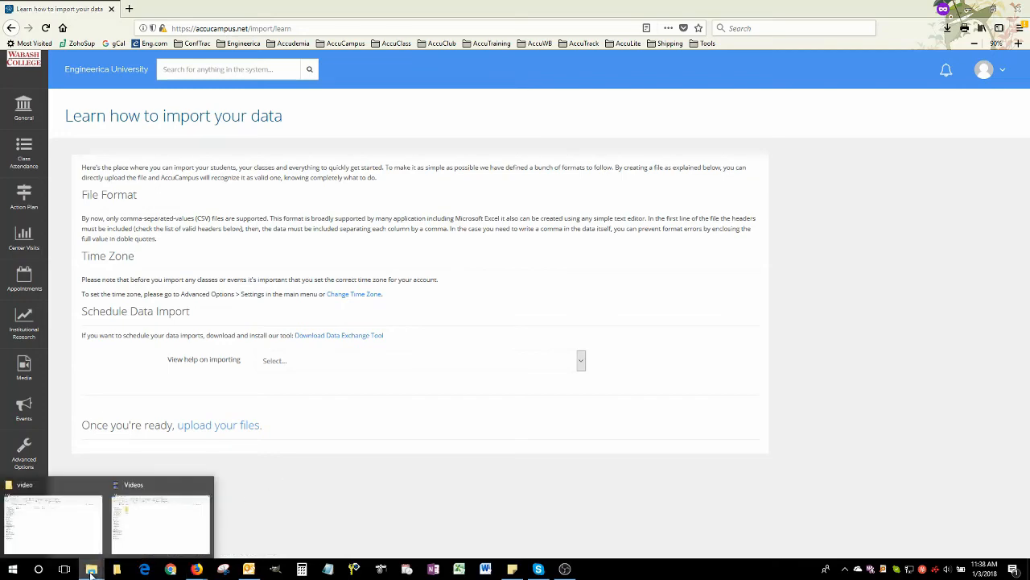
left_click(38, 528)
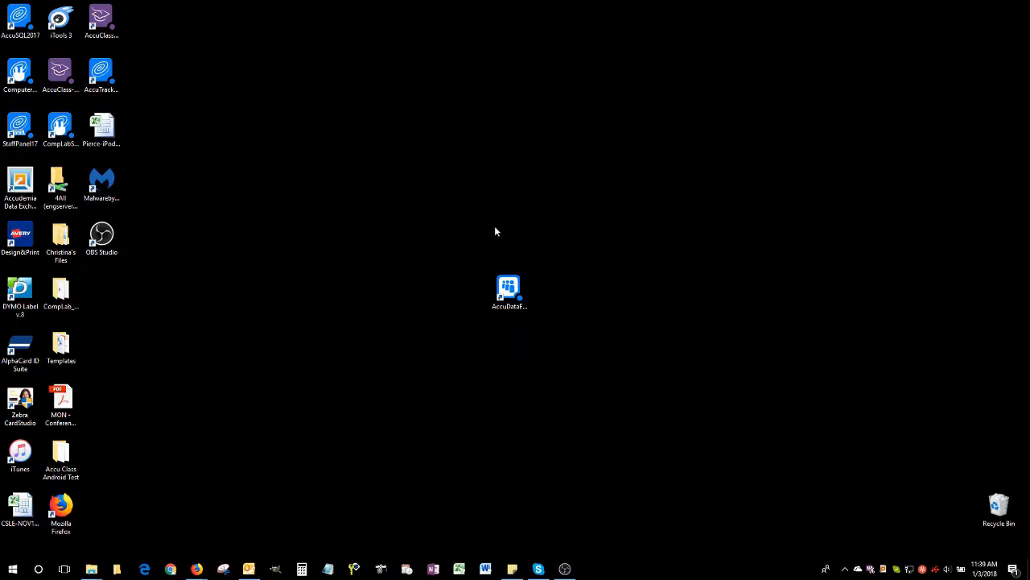
double_click(508, 287)
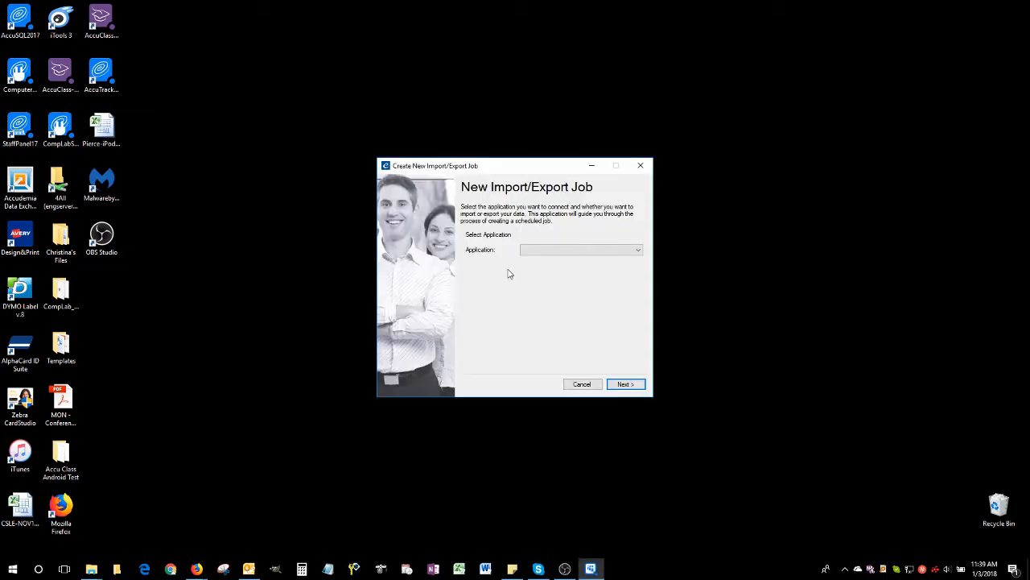
left_click(540, 252)
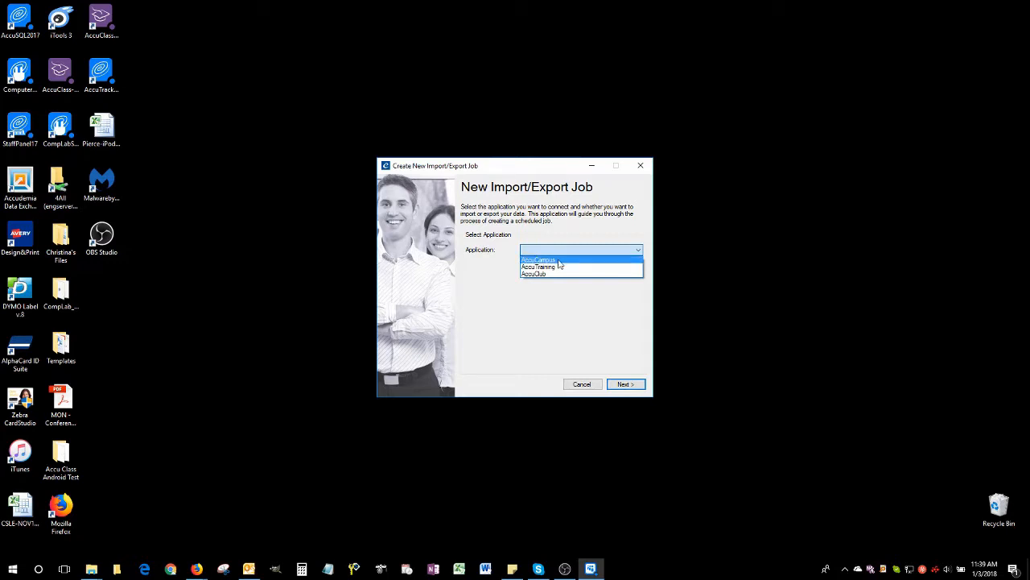
left_click(558, 262)
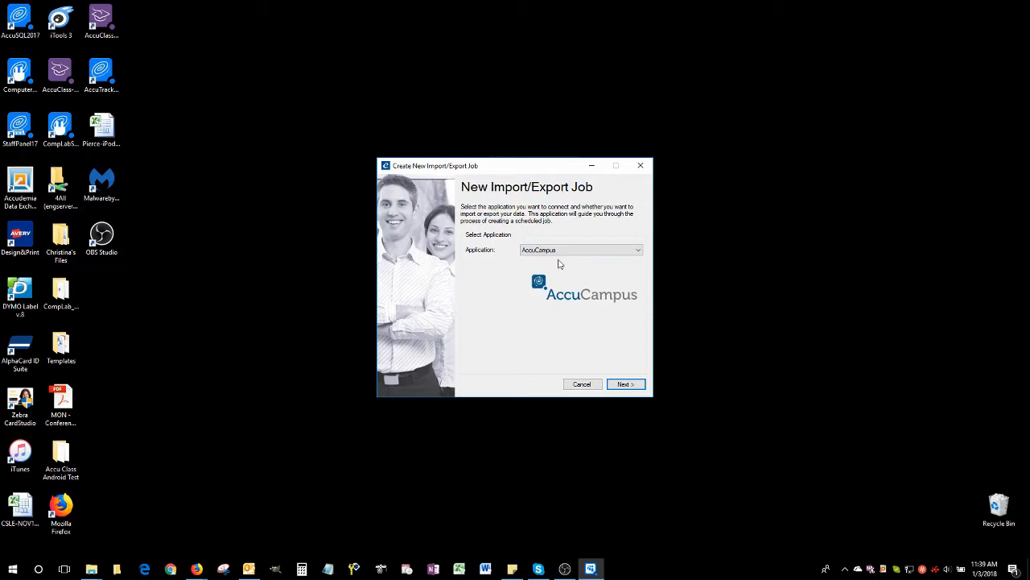
left_click(626, 384)
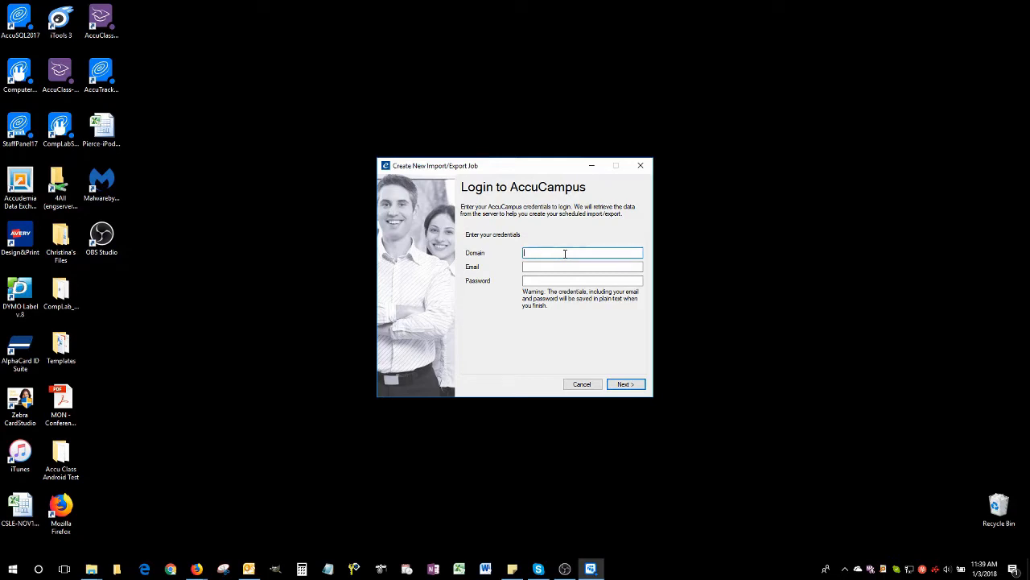
Log in to AccuCampus with the domain engineericaedu, the account e-mail and the account password.
type("engineericaedu")
key("Tab")
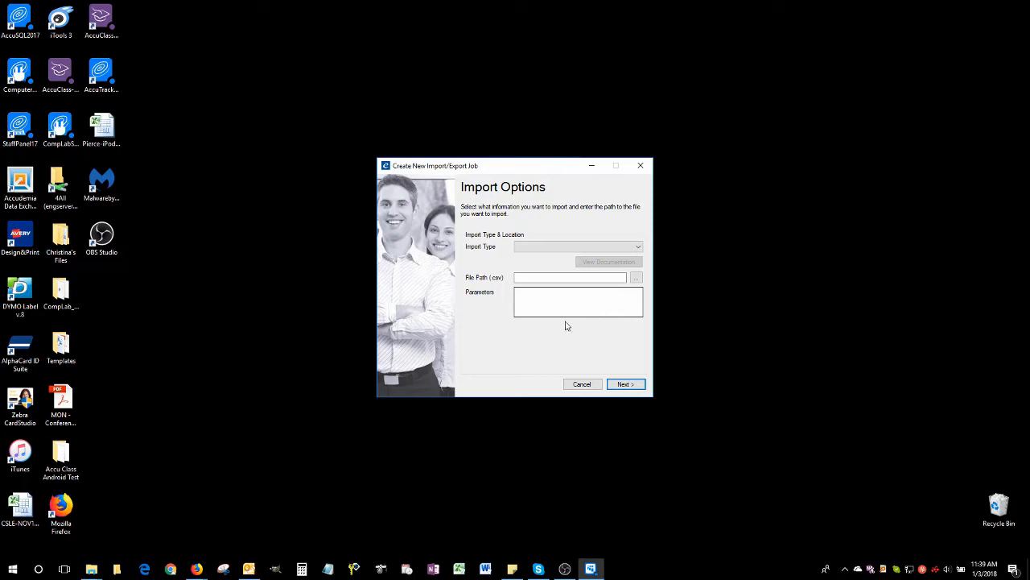
Look through the available import types and set the job's import type to Media.
left_click(553, 251)
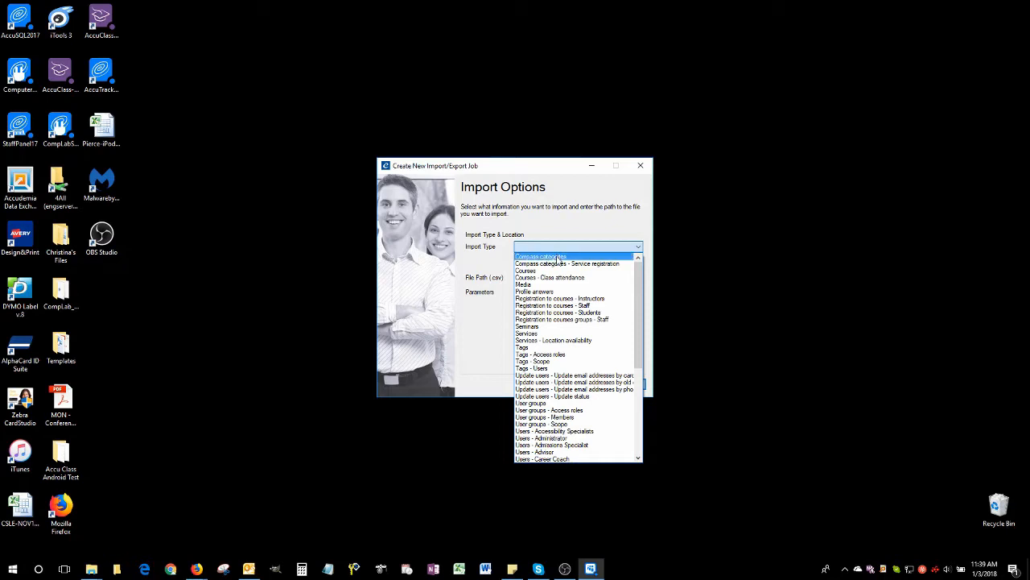
scroll(561, 286, "down", 6)
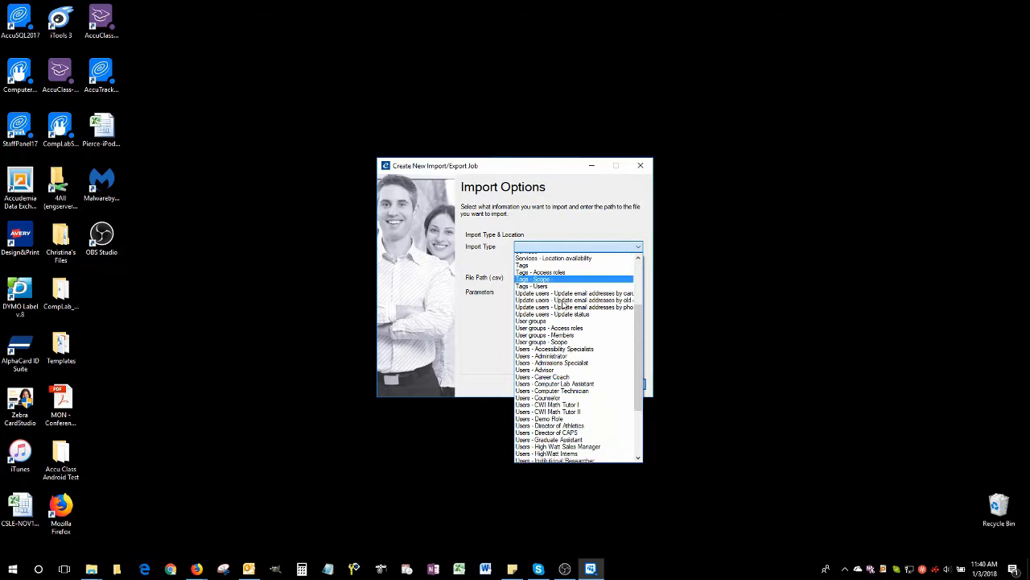
scroll(563, 310, "down", 2)
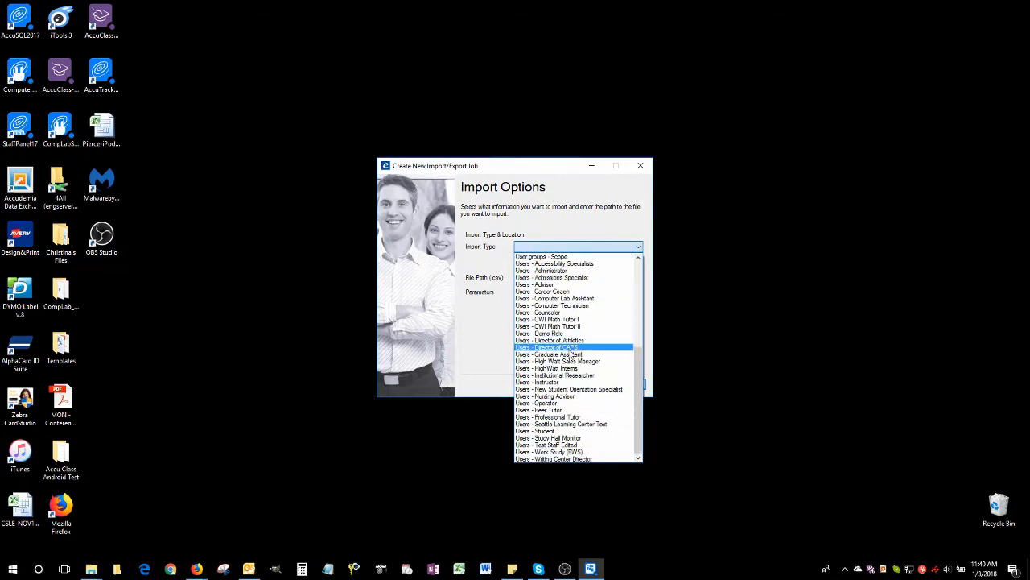
scroll(572, 357, "up", 3)
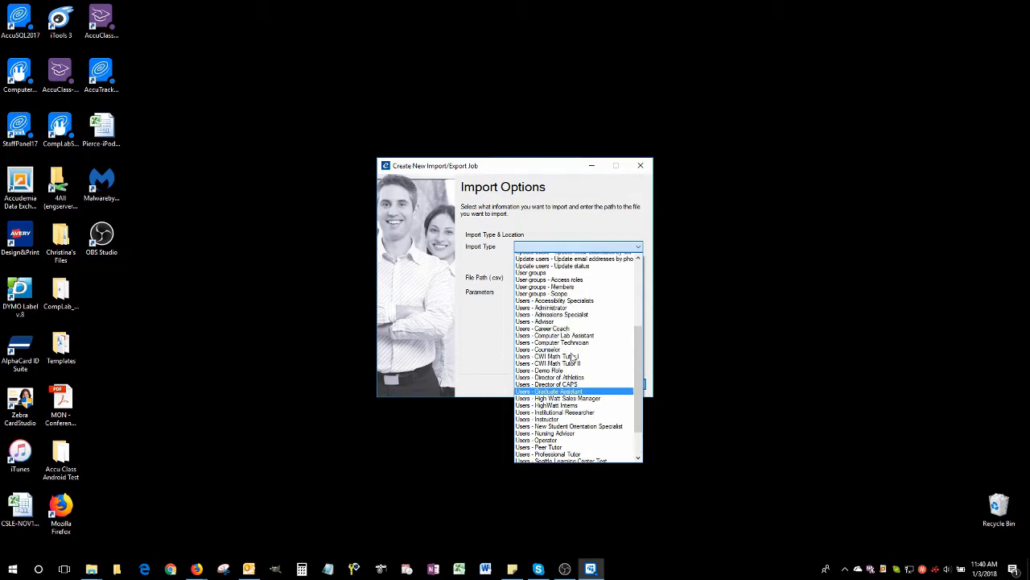
scroll(572, 358, "up", 5)
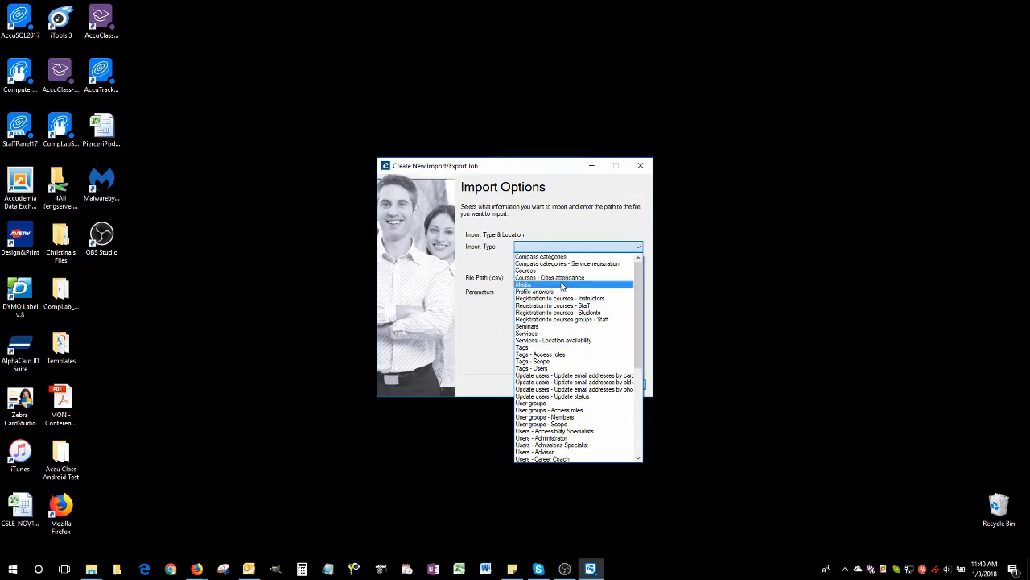
left_click(554, 285)
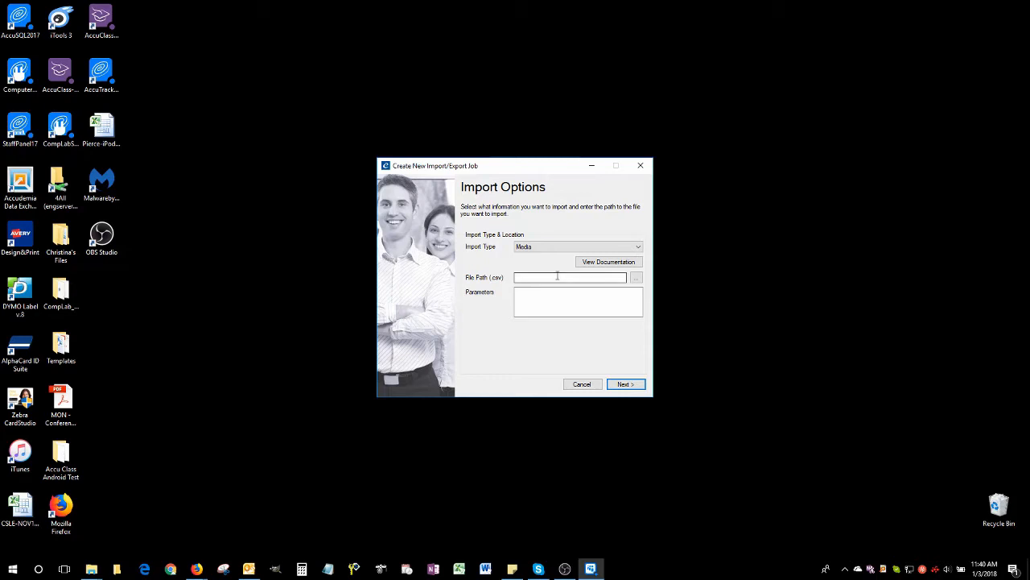
Set mediaexample.csv from the Downloads folder as the import file and proceed to saving the import script.
left_click(637, 279)
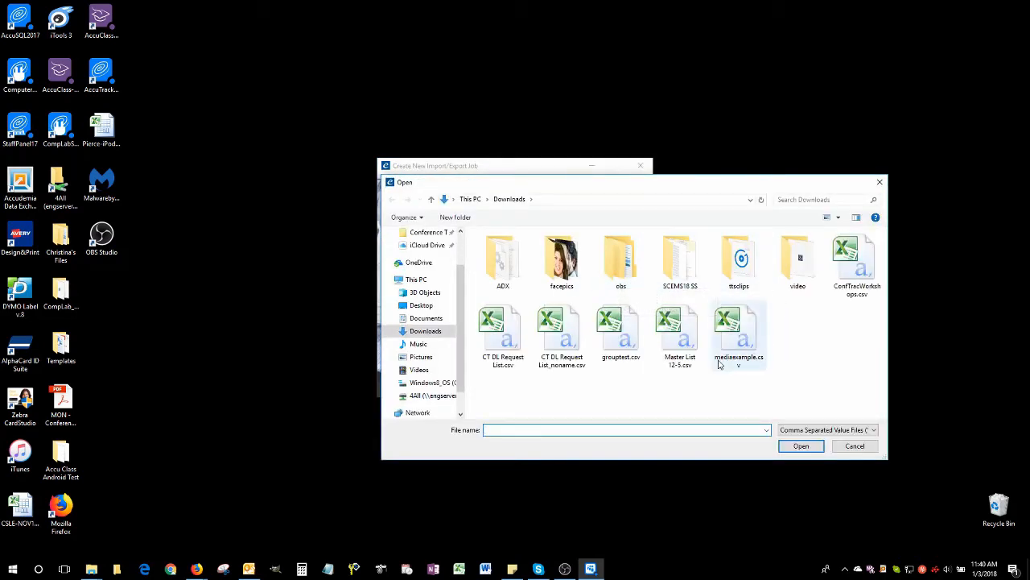
left_click(747, 344)
left_click(796, 446)
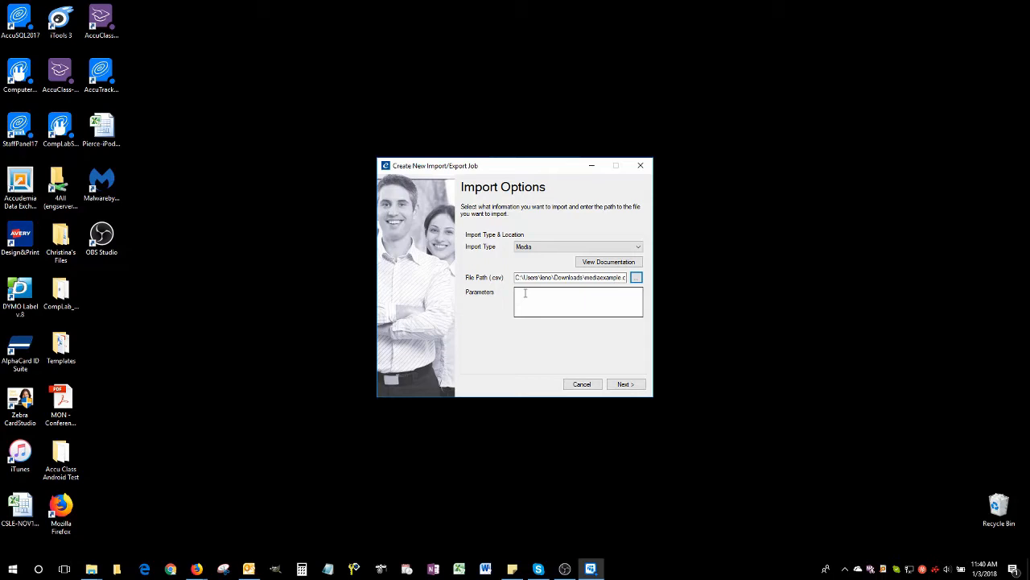
left_click(624, 385)
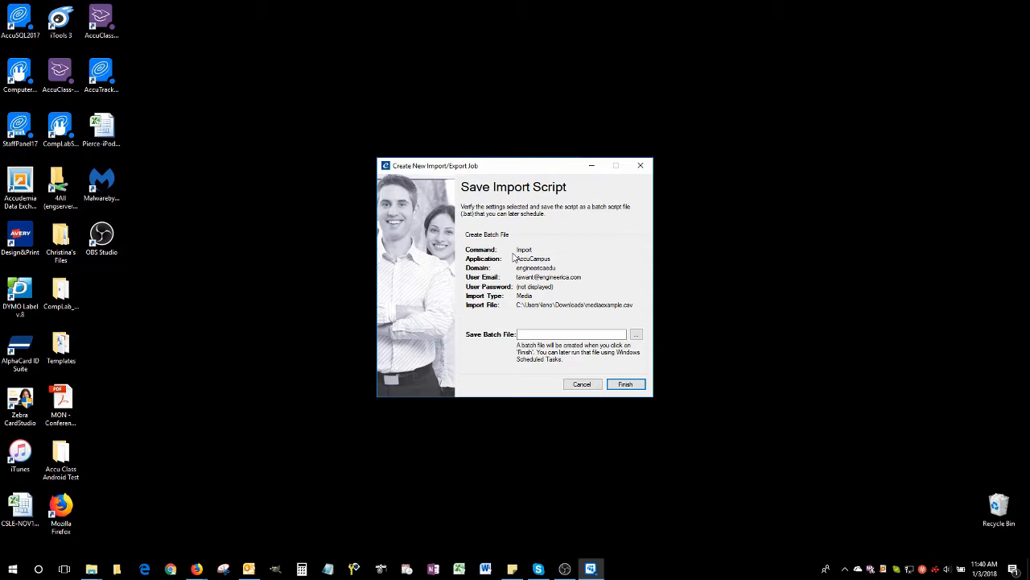
Save the import script to the Desktop as a batch file named mediaimport and finish creating the job.
left_click(591, 333)
left_click(635, 334)
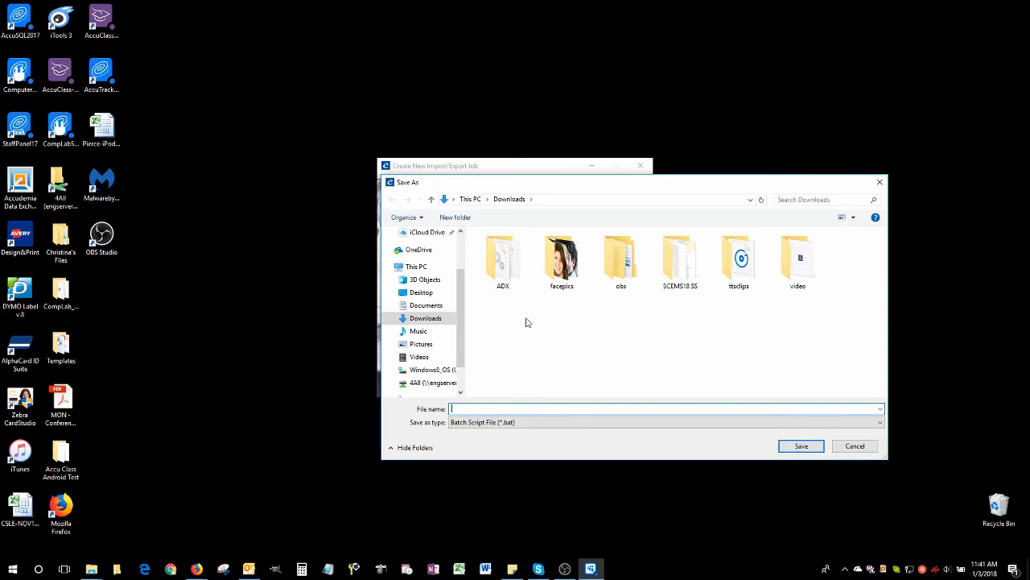
left_click(439, 293)
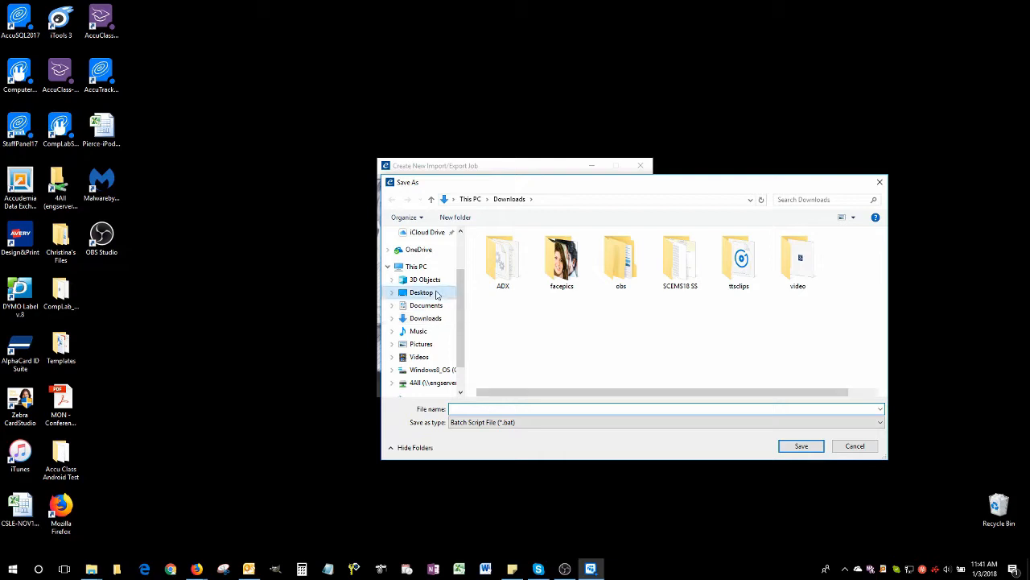
left_click(472, 409)
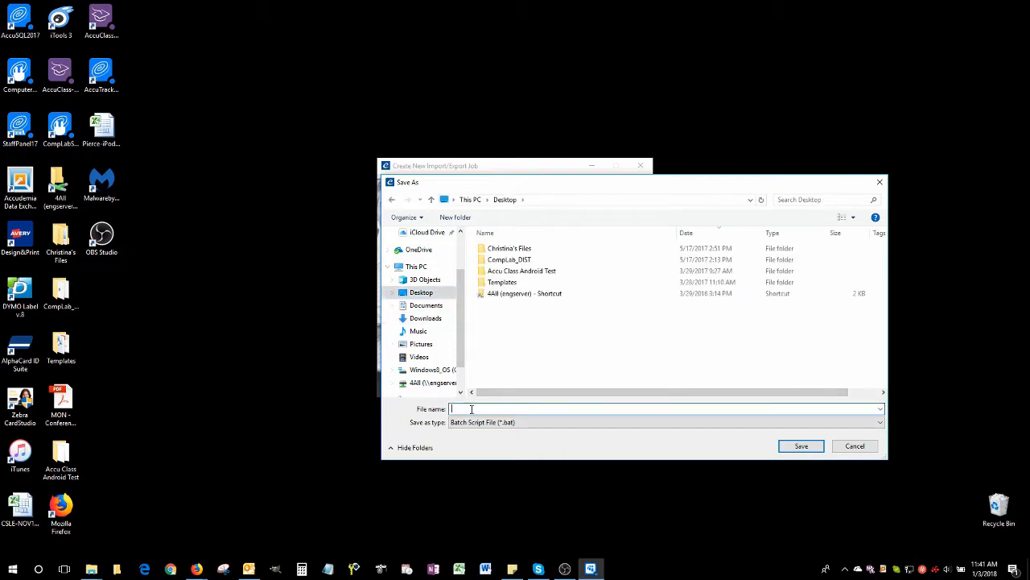
type("mediaimport")
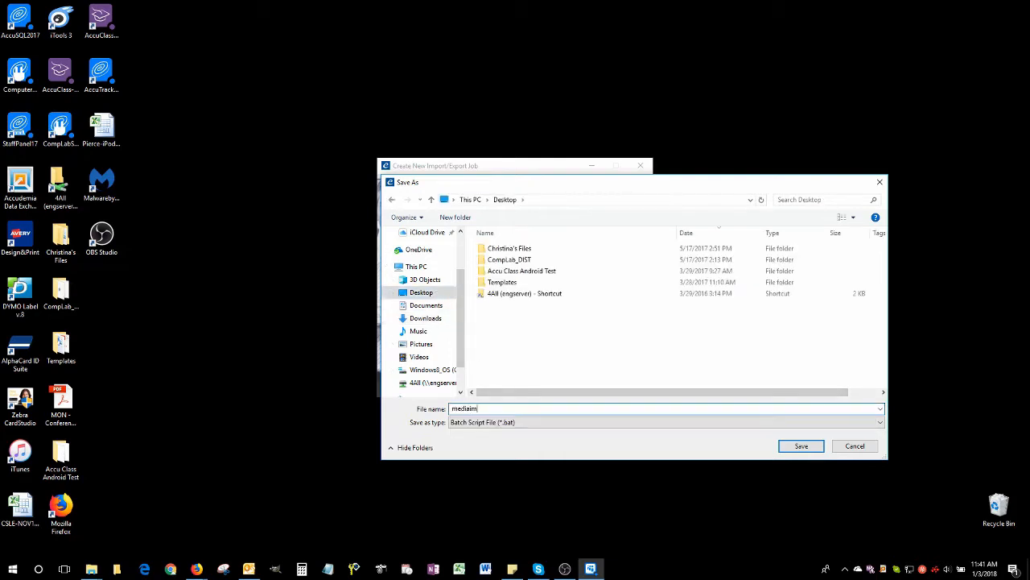
left_click(795, 448)
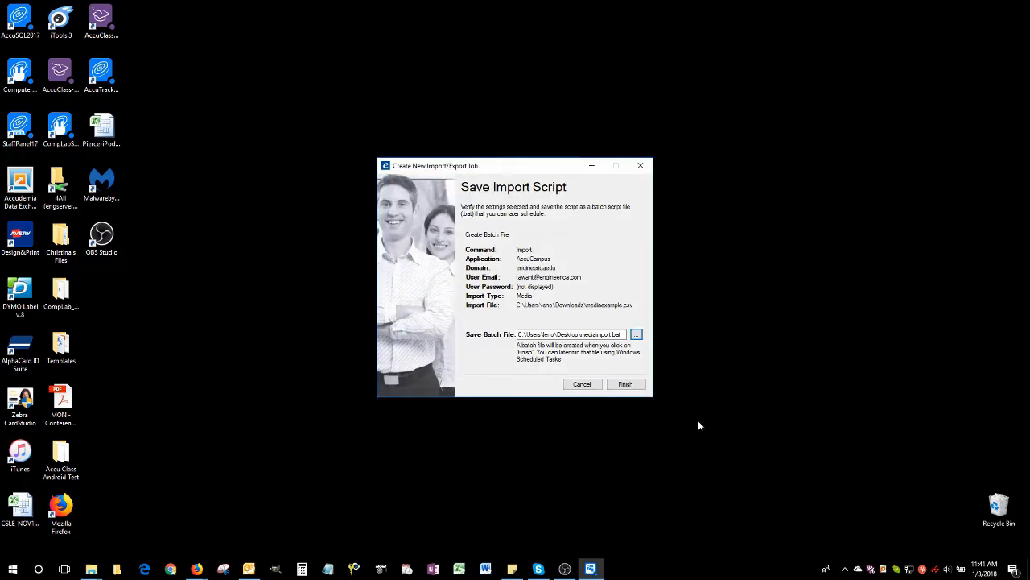
left_click(636, 386)
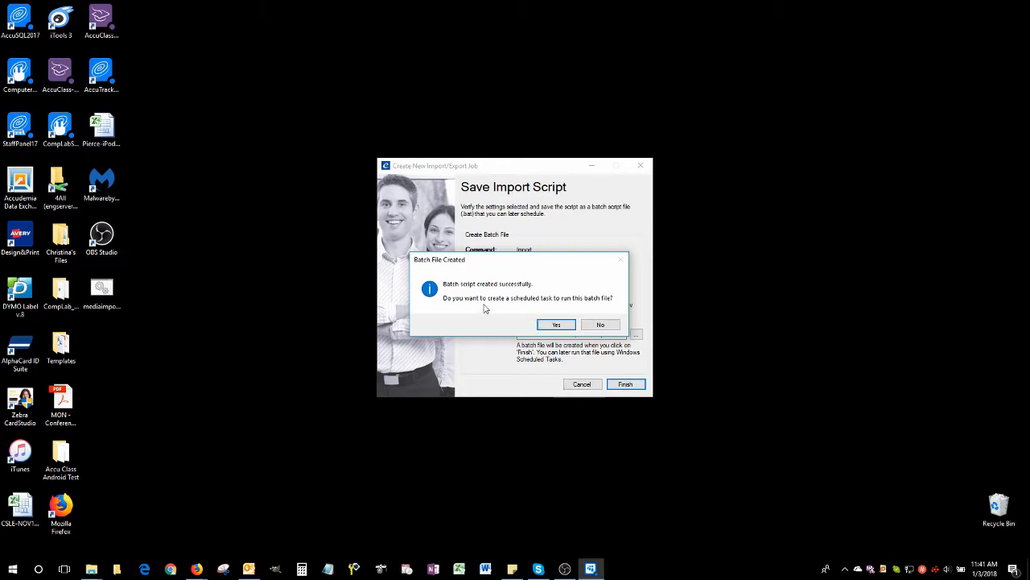
Create a scheduled task for the batch file and delete its default one-time trigger.
left_click(555, 324)
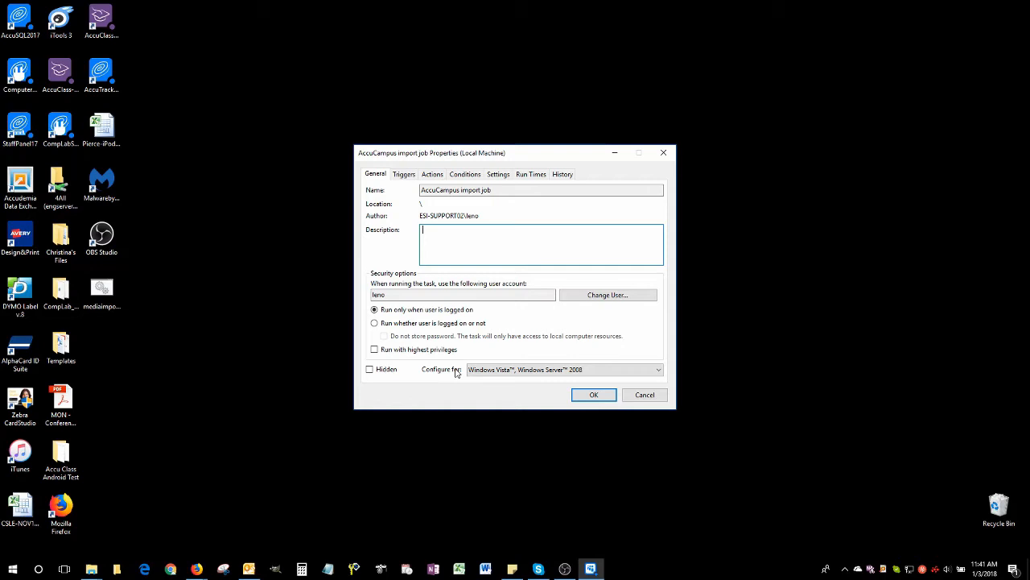
left_click(407, 174)
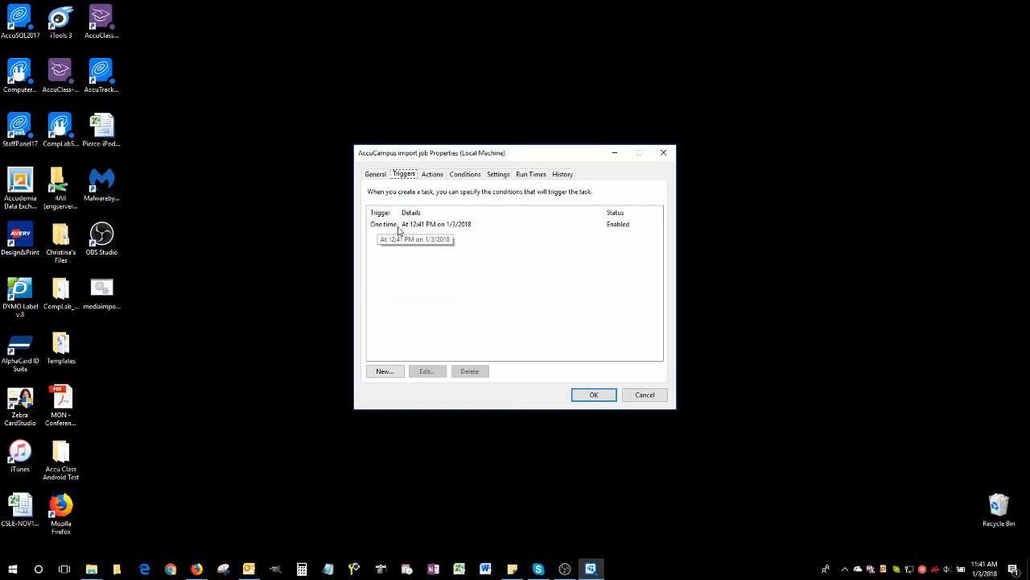
left_click(452, 231)
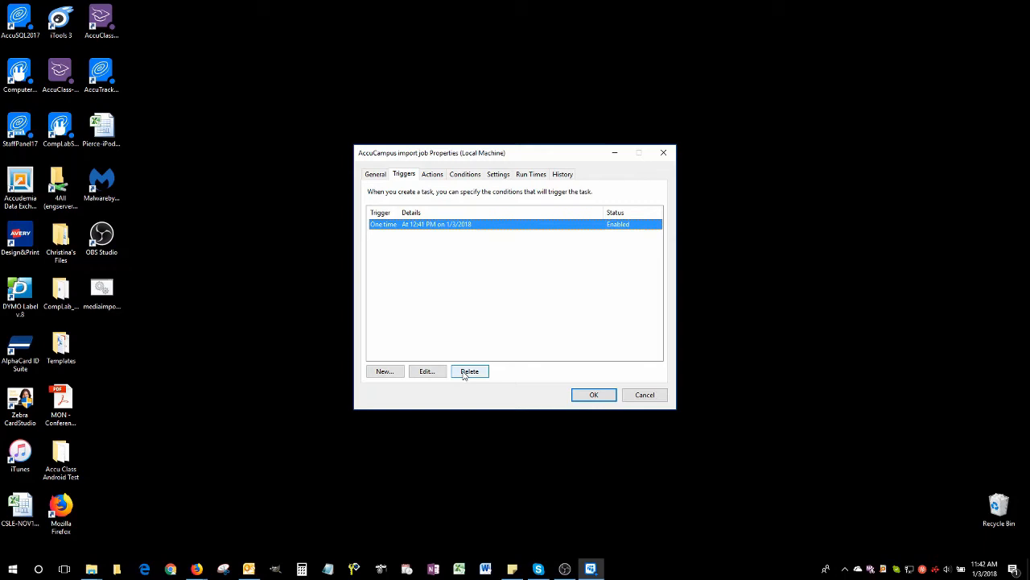
left_click(470, 373)
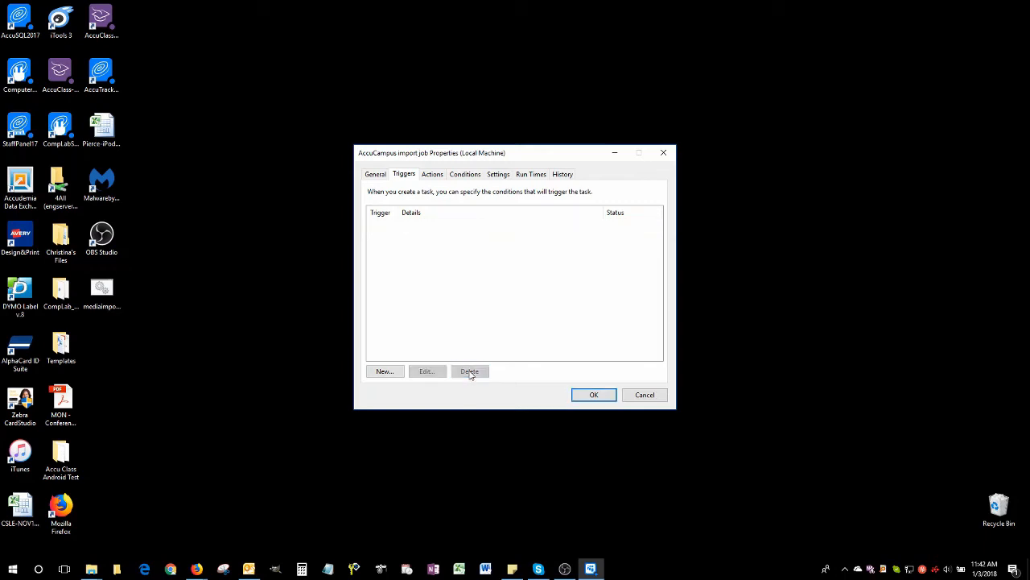
Add a weekly trigger starting 1/3/2018 at 12:00:00 PM, recurring every 1 week on Sunday and Wednesday.
left_click(400, 375)
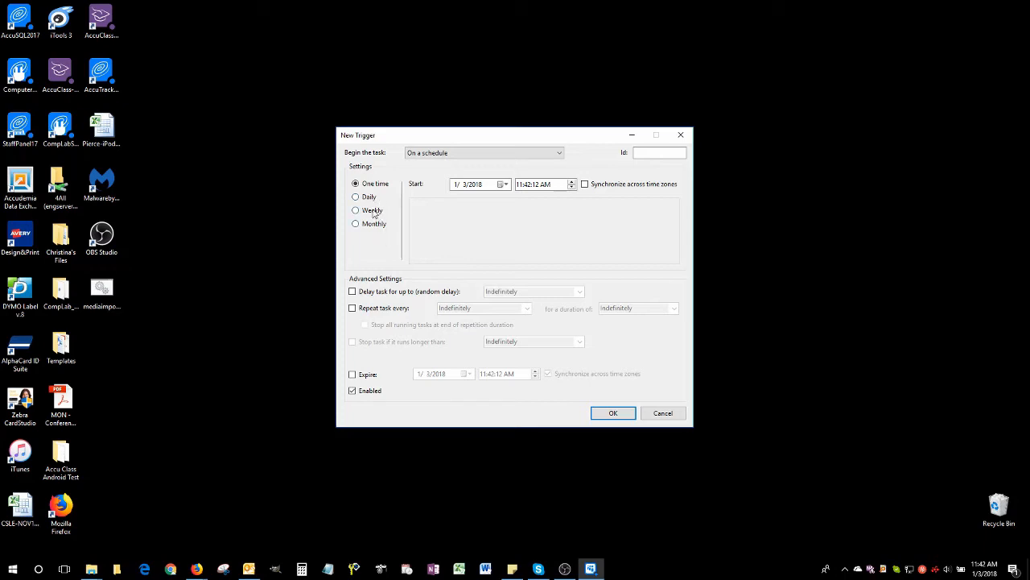
left_click(373, 211)
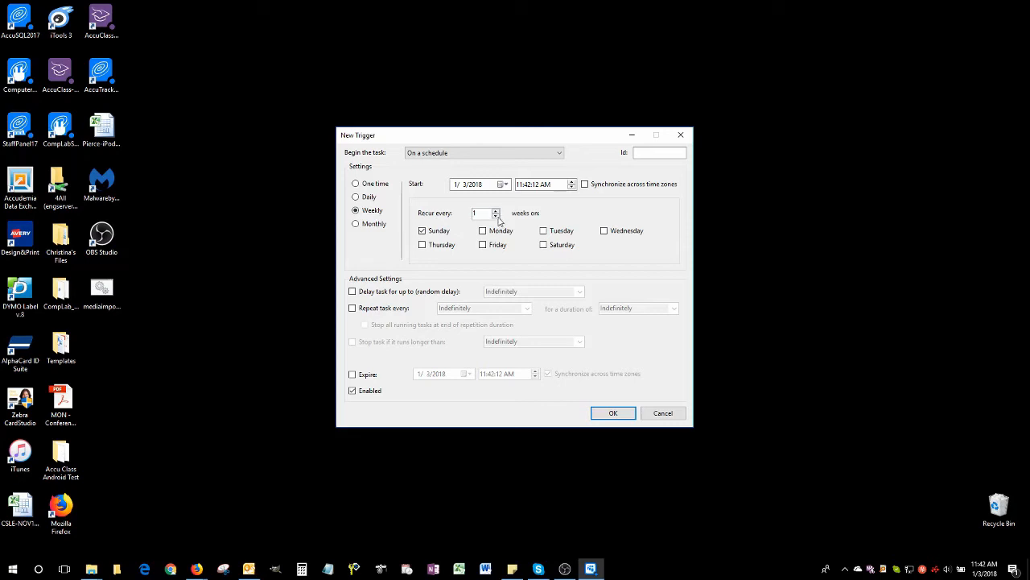
left_click(488, 214)
left_click(391, 311)
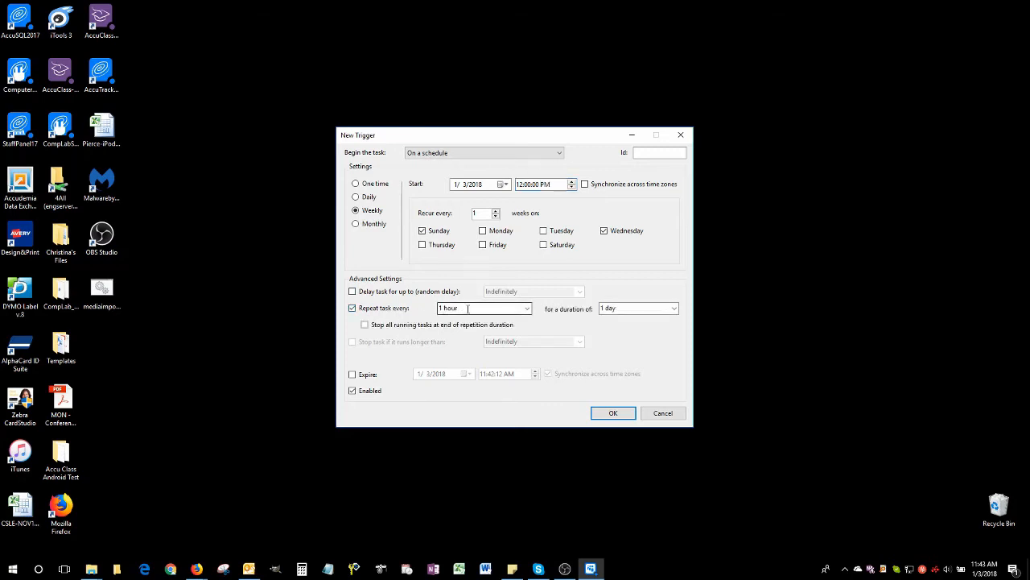
left_click(527, 309)
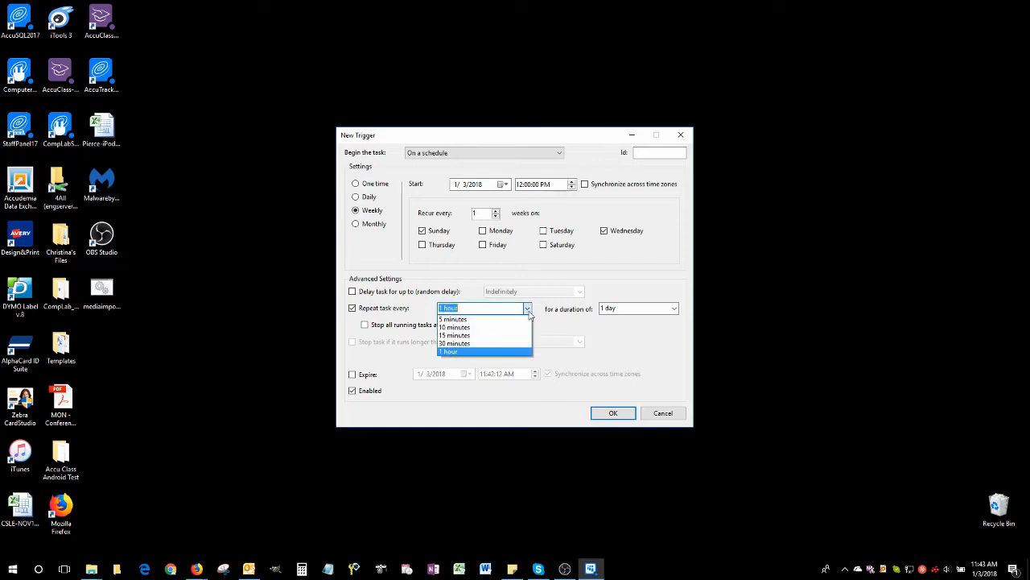
left_click(529, 313)
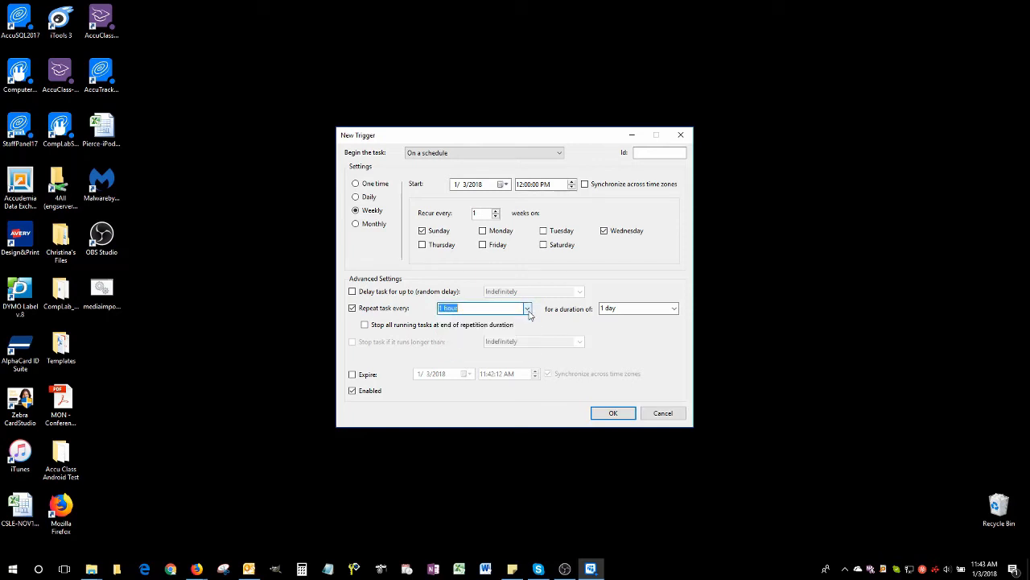
left_click(388, 310)
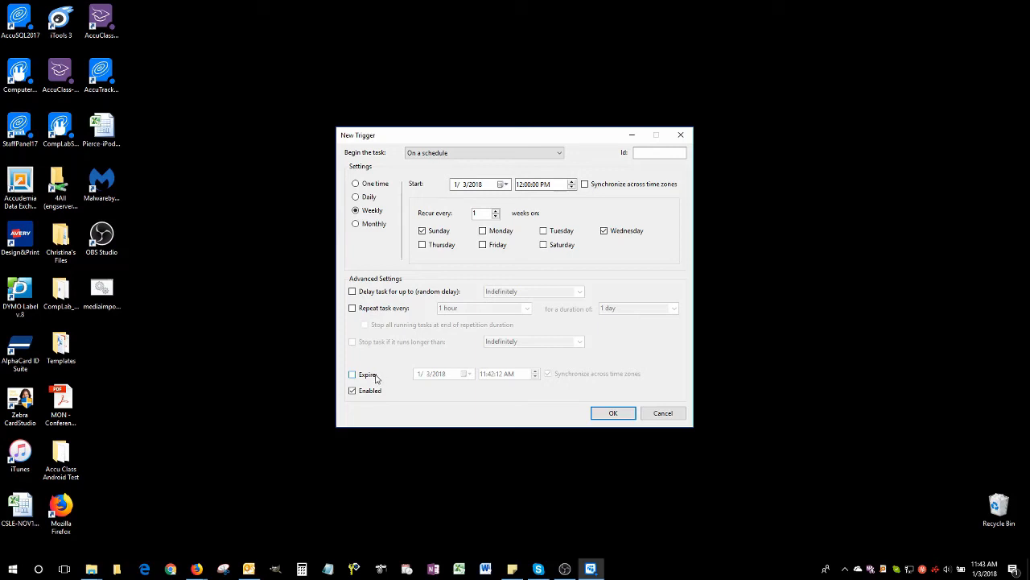
Accept the weekly trigger, review the import job's actions, conditions, settings, run times and history, and save the task.
left_click(620, 416)
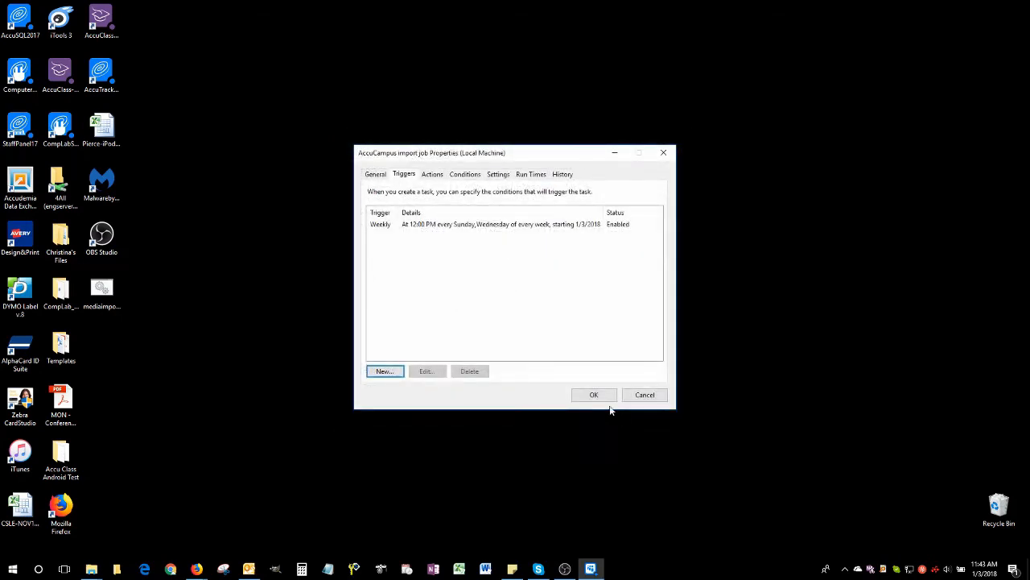
left_click(432, 175)
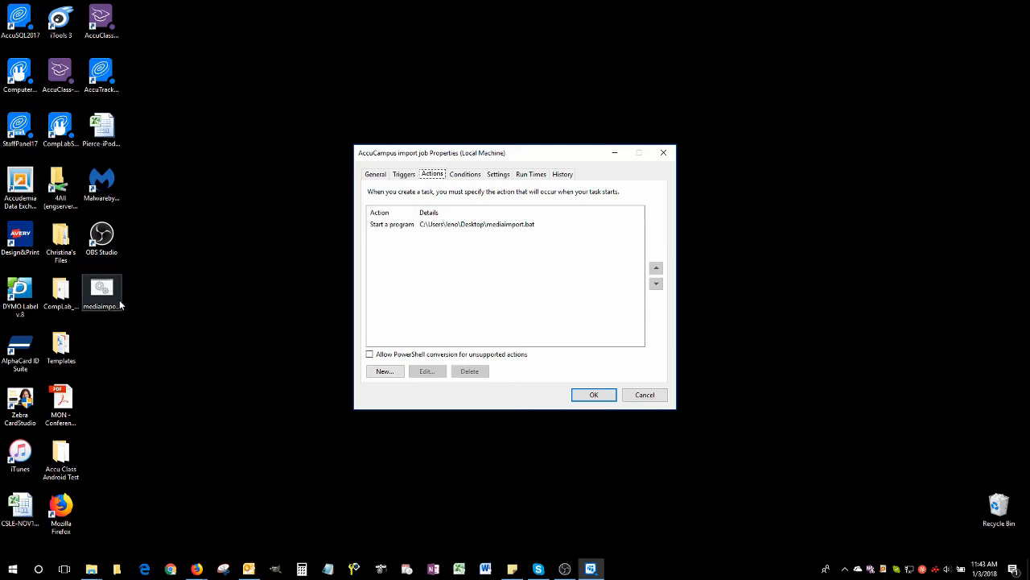
left_click(465, 176)
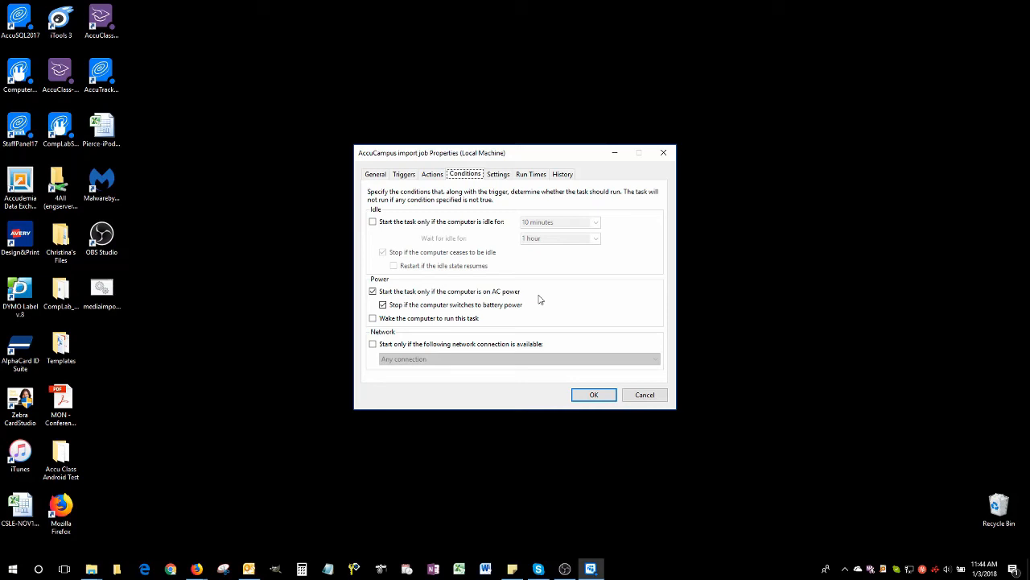
left_click(499, 176)
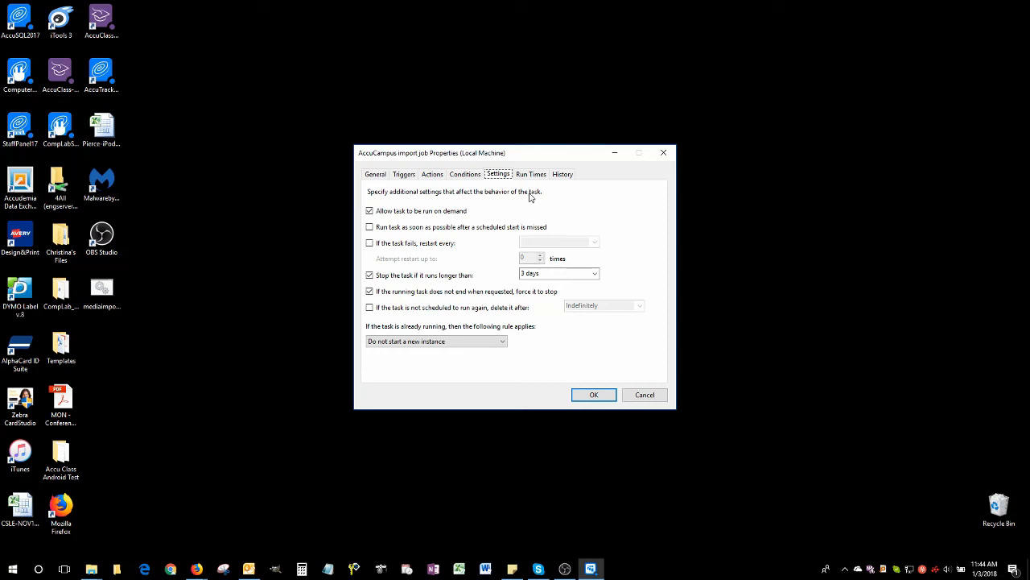
left_click(537, 176)
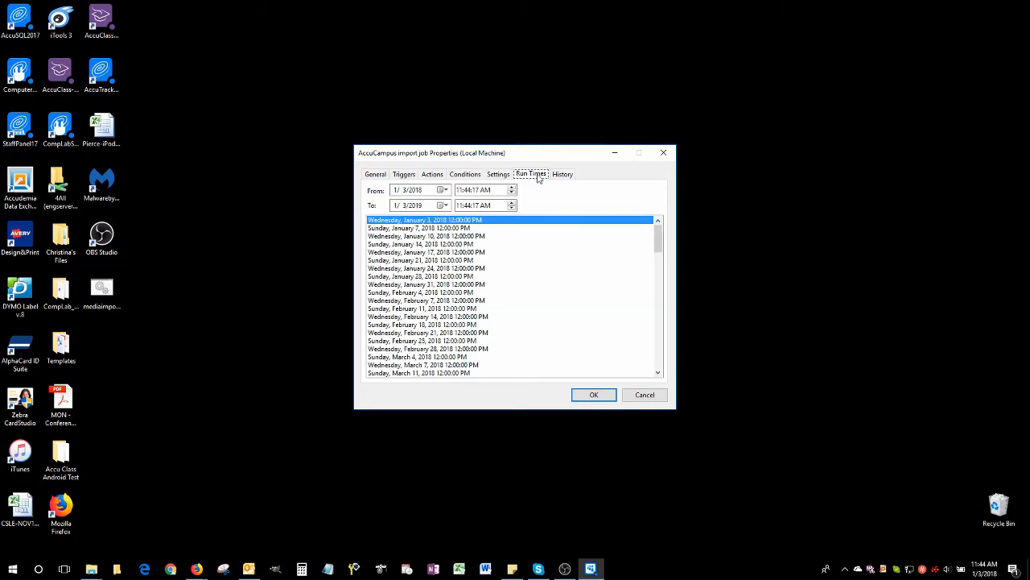
mouse_move(658, 238)
left_mouse_down()
mouse_move(660, 349)
mouse_move(672, 359)
mouse_move(660, 232)
left_mouse_up()
left_click(557, 175)
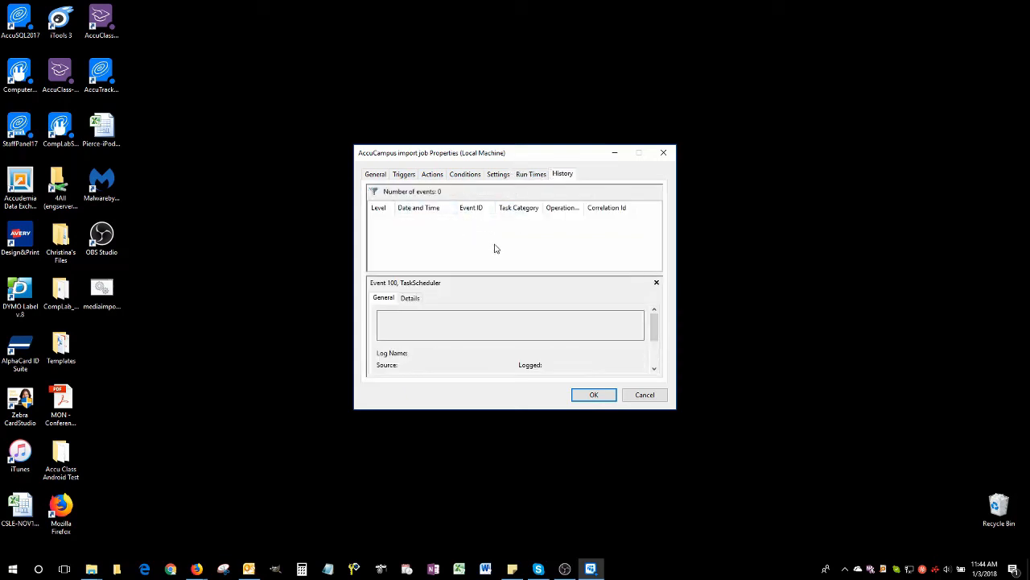
left_click(584, 397)
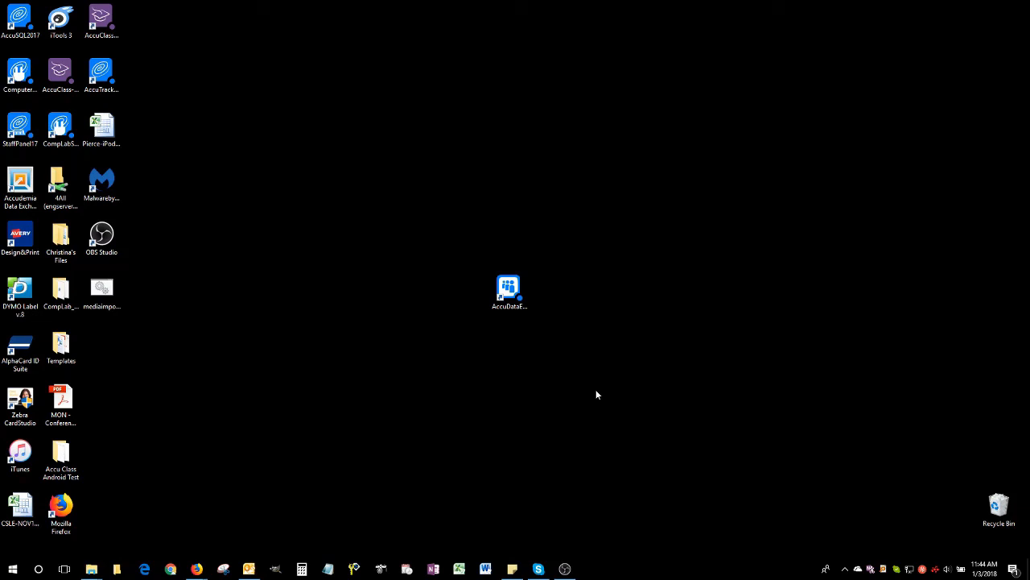
Open Task Scheduler and select the AccuCampus import job in the Task Scheduler Library.
left_click(38, 569)
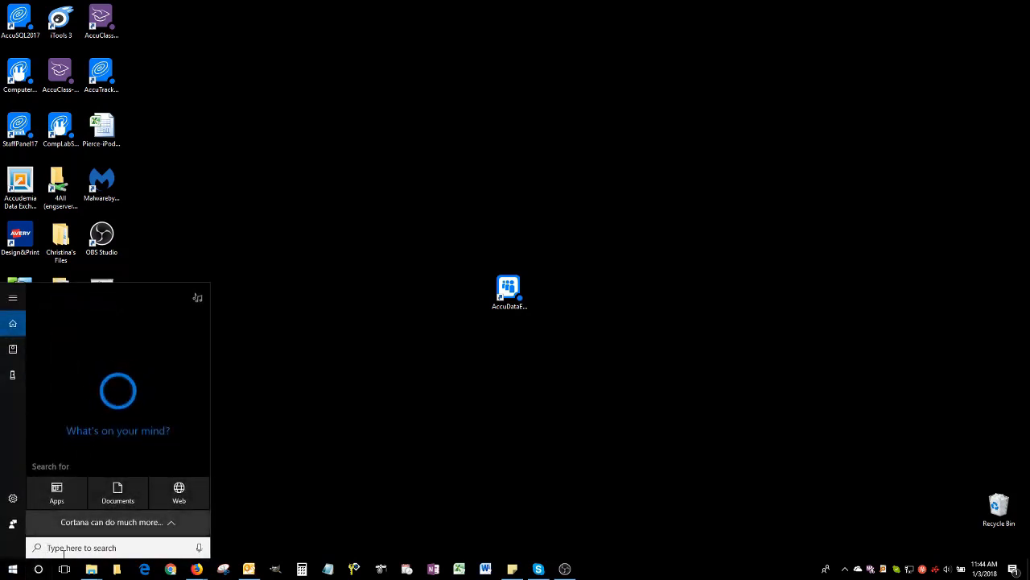
type("task schedu")
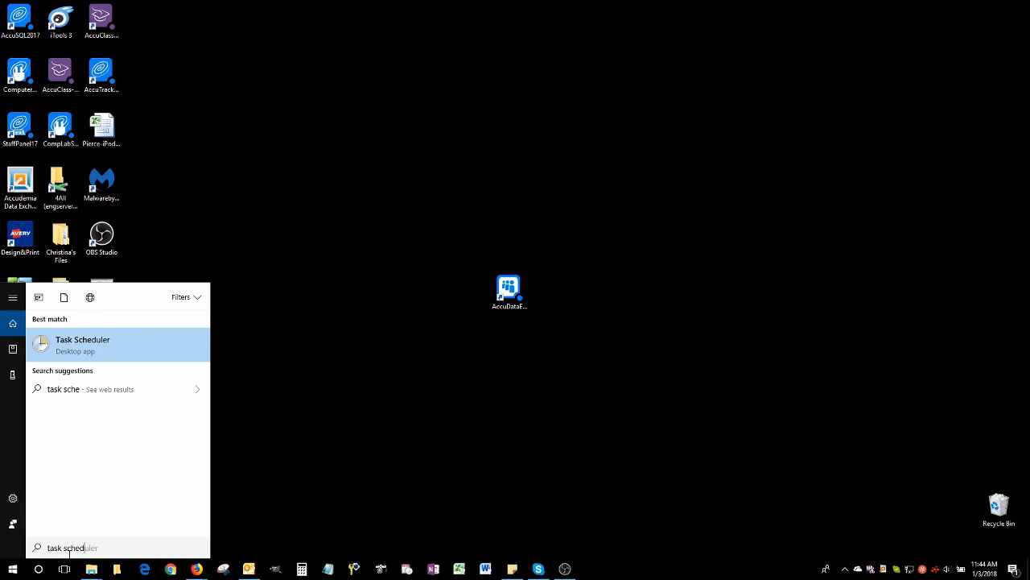
left_click(100, 354)
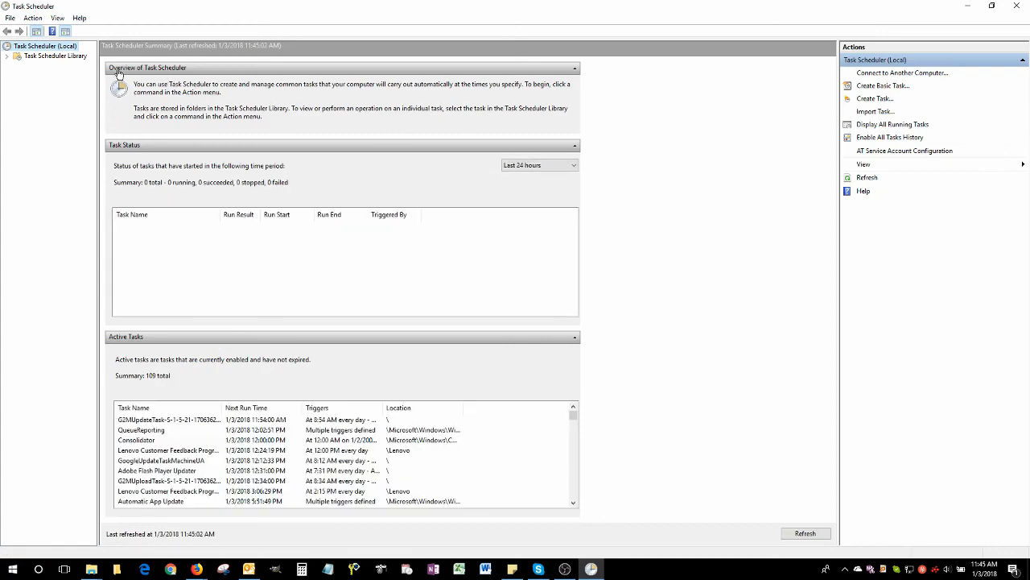
left_click(55, 56)
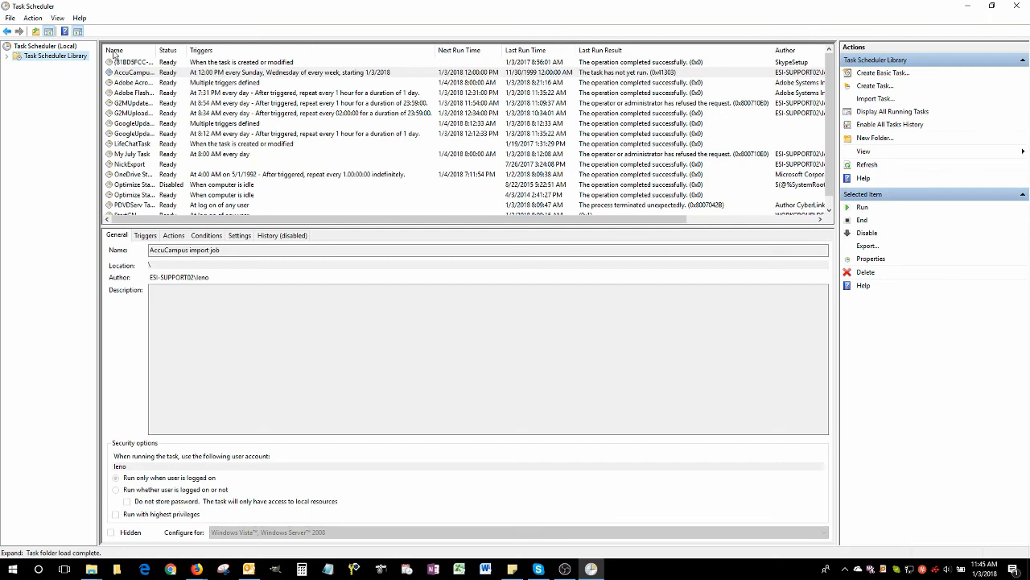
left_click(146, 73)
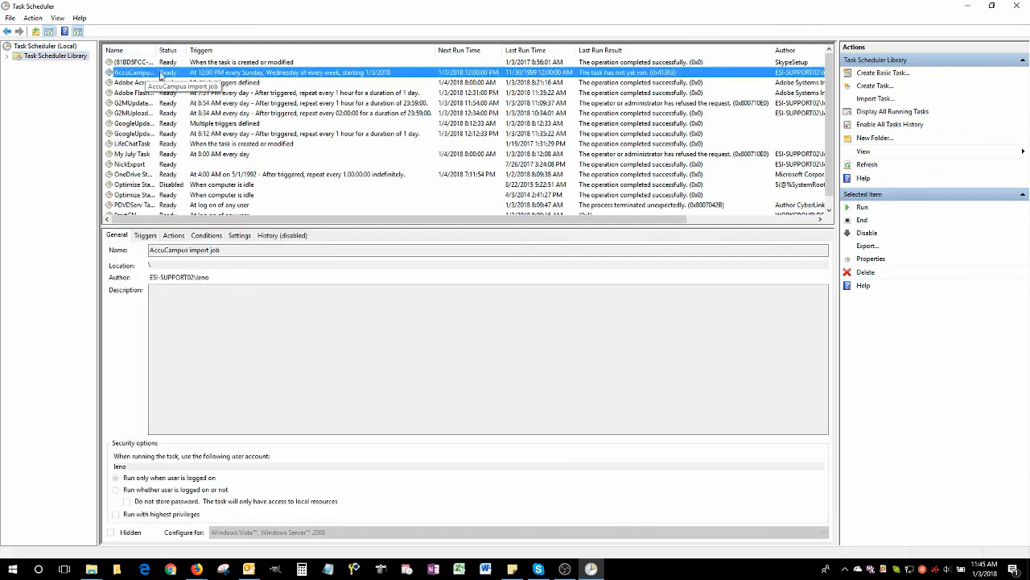
Review the selected import job's triggers, actions, conditions, settings and history, returning to its general details.
left_click(146, 236)
left_click(174, 236)
left_click(206, 236)
left_click(240, 236)
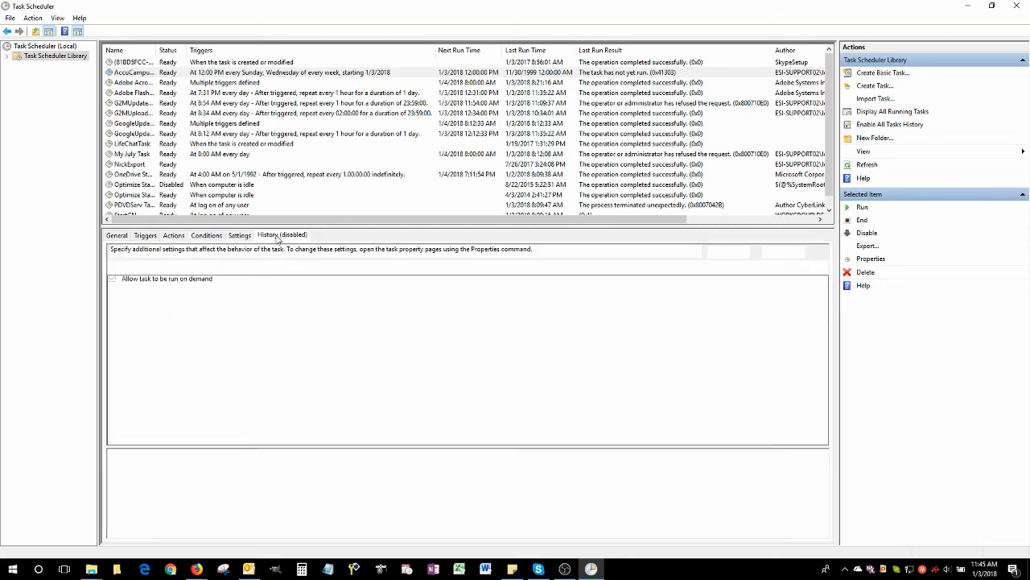
left_click(281, 236)
left_click(121, 236)
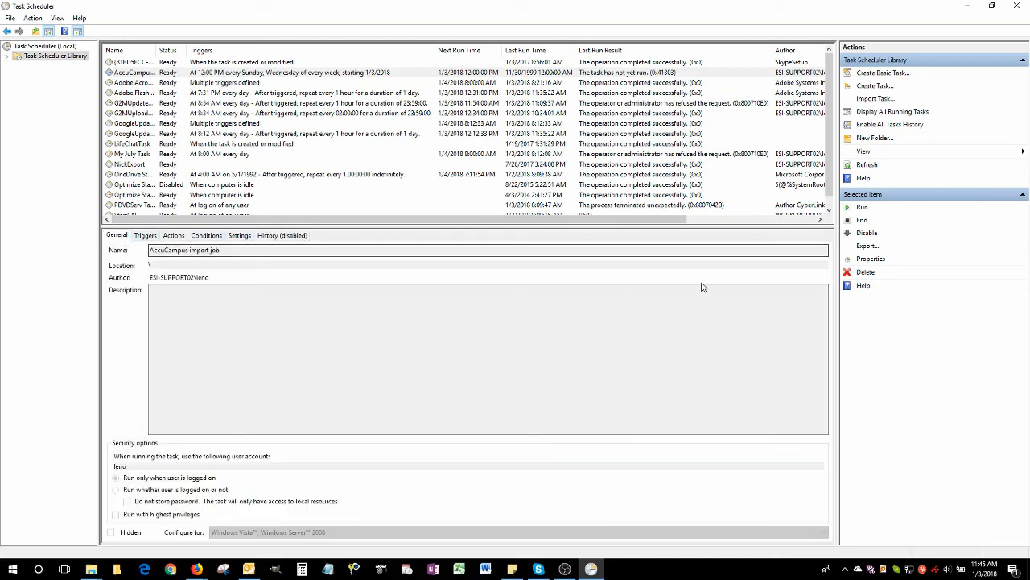
Inspect the triggers, actions, conditions and settings in the import job's properties, then cancel without changes and close Task Scheduler.
left_click(873, 260)
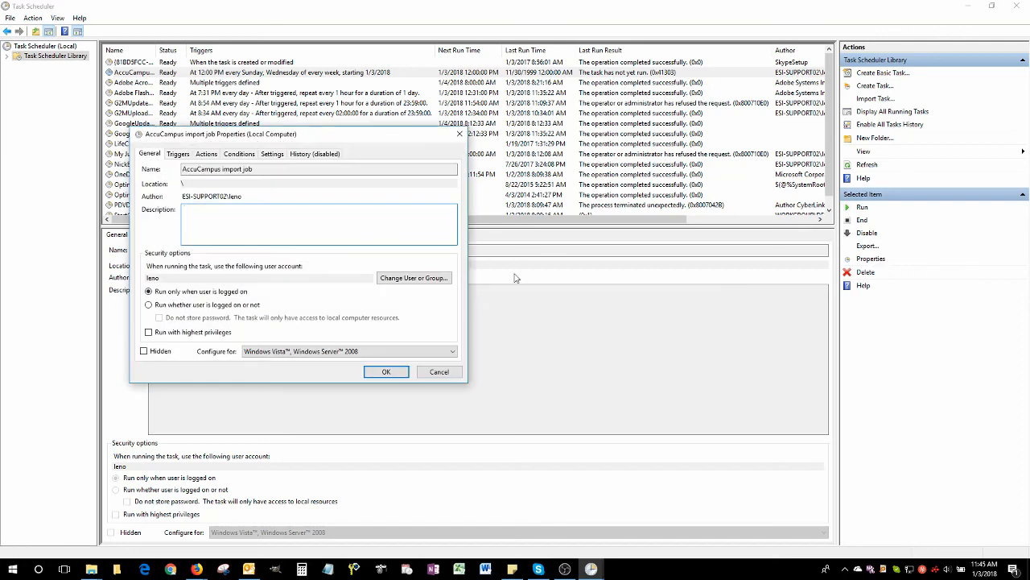
left_click(180, 153)
left_click(206, 154)
left_click(239, 154)
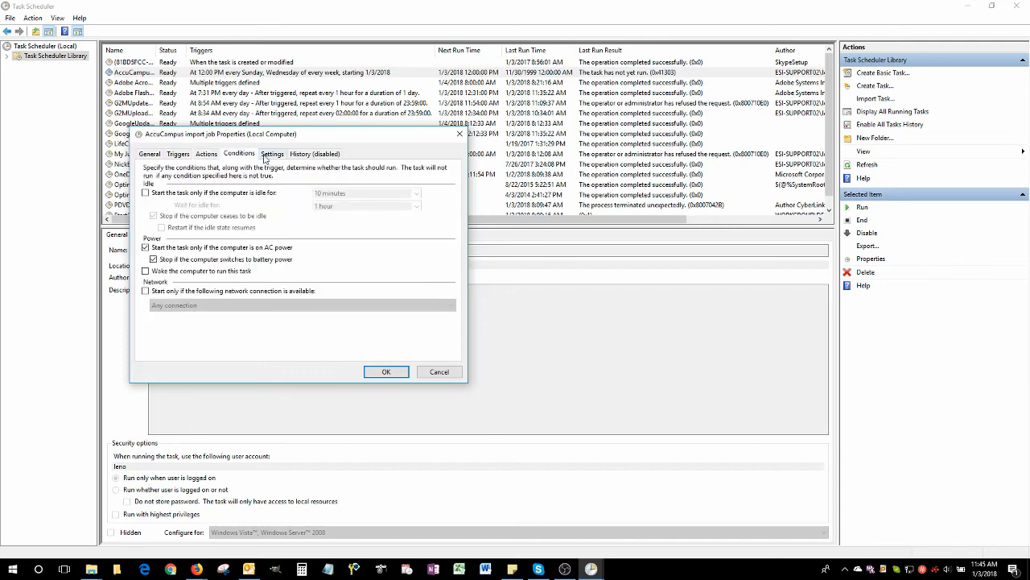
left_click(272, 154)
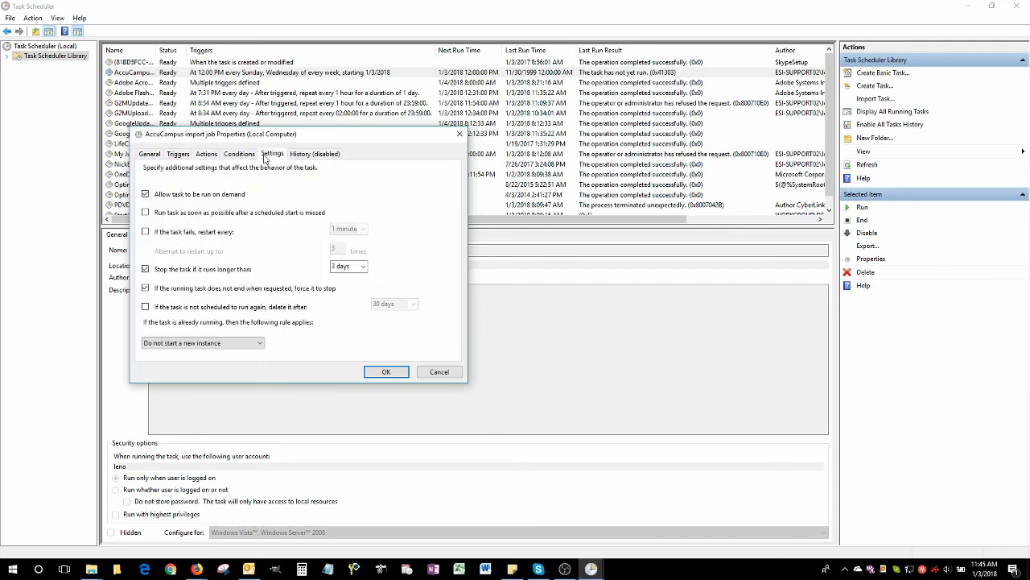
left_click(441, 371)
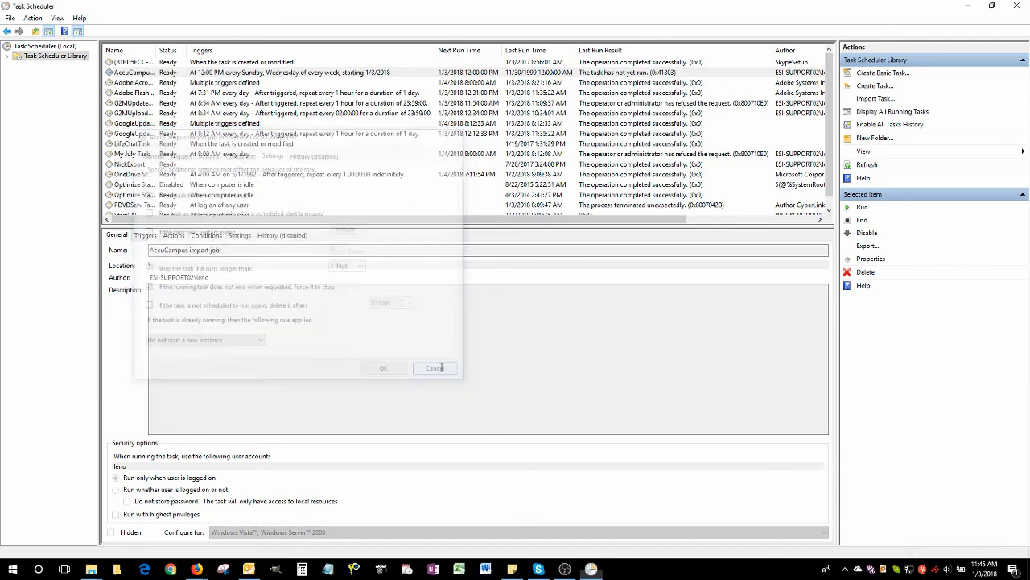
left_click(1017, 9)
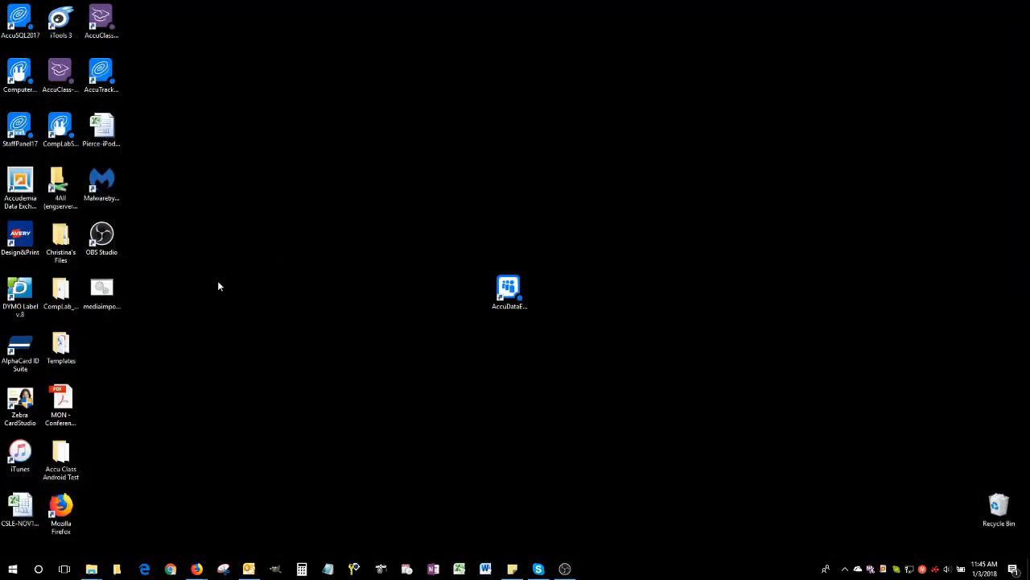